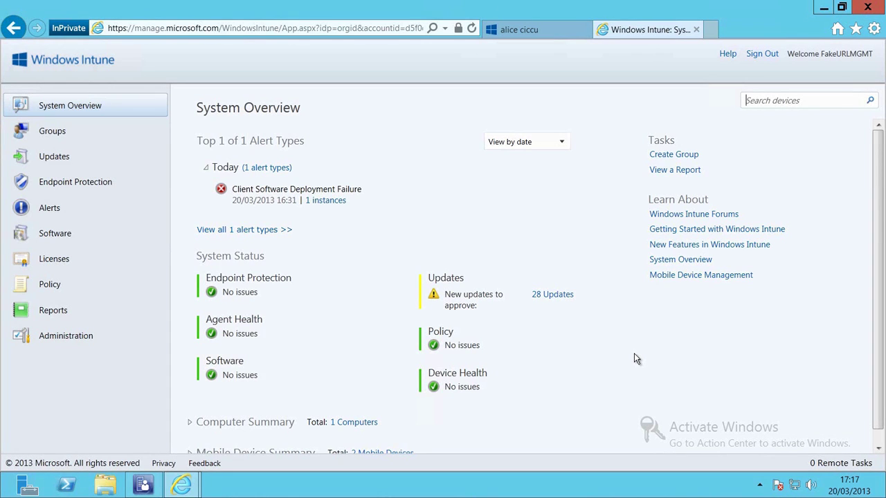
- From Managed Software, start Add Software and allow the Software Publisher to run
{"action": "left_click", "coordinate": [83, 233]}
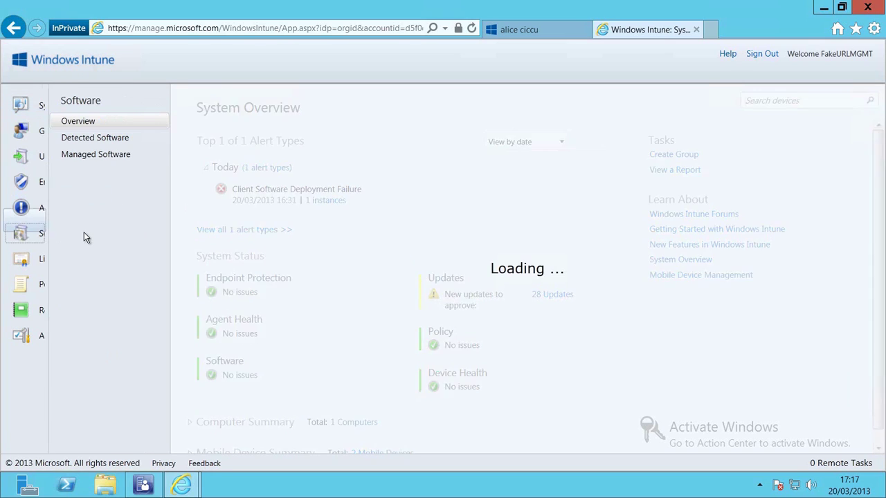
{"action": "left_click", "coordinate": [101, 154]}
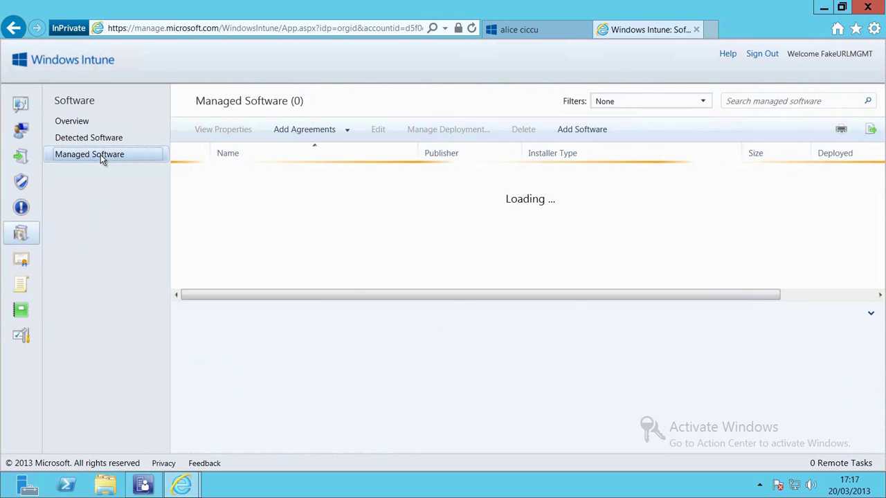
{"action": "left_click", "coordinate": [584, 132]}
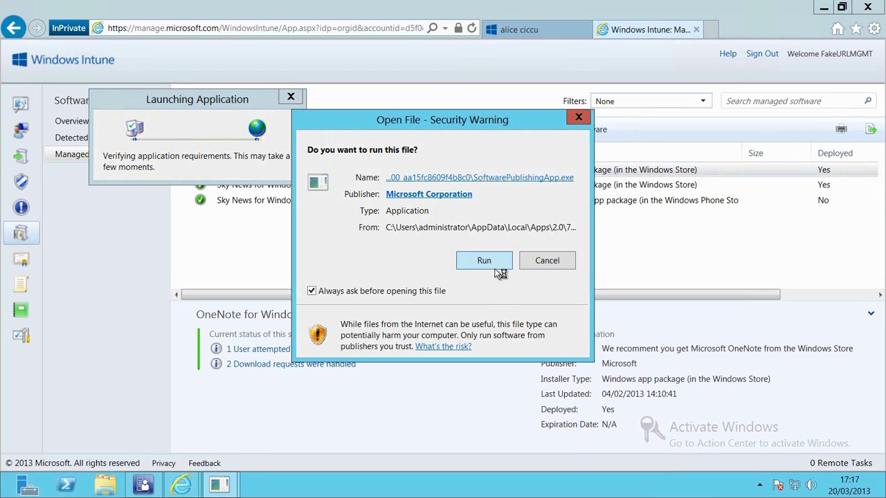
{"action": "left_click", "coordinate": [500, 265]}
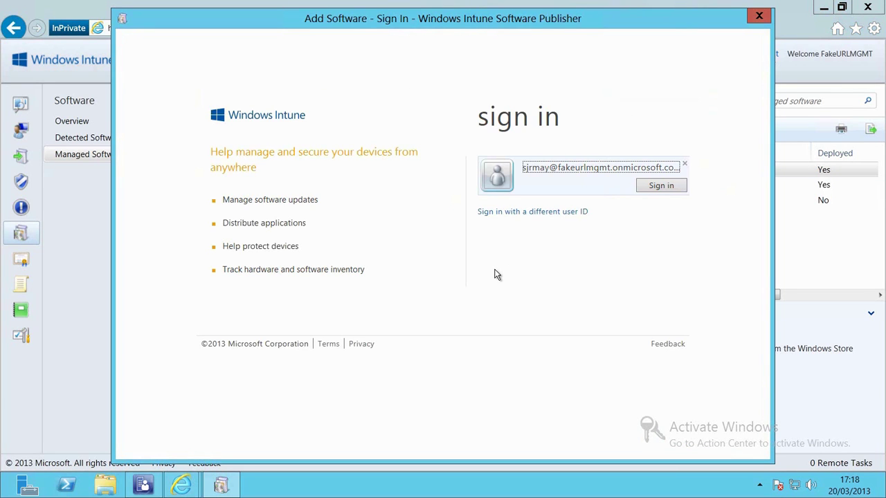
- Sign in to the Software Publisher with the existing account's password
{"action": "left_click", "coordinate": [654, 188]}
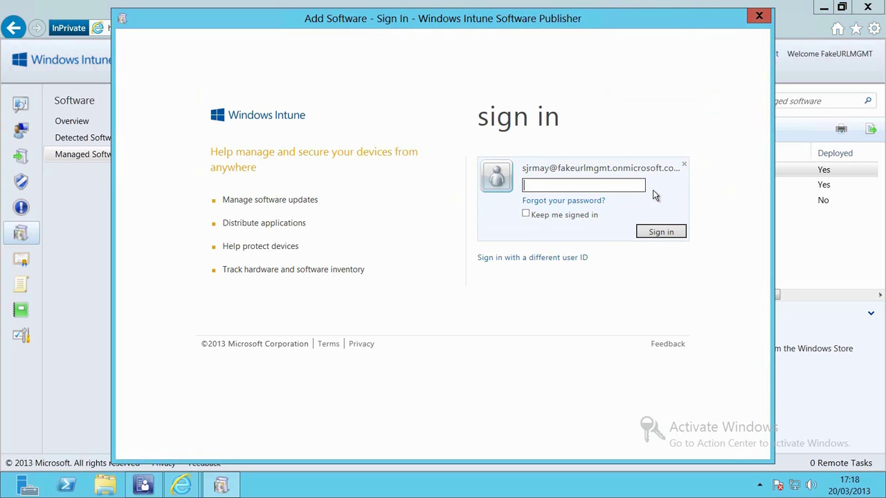
{"action": "type", "text": "•••••••••"}
{"action": "key", "text": "Return"}
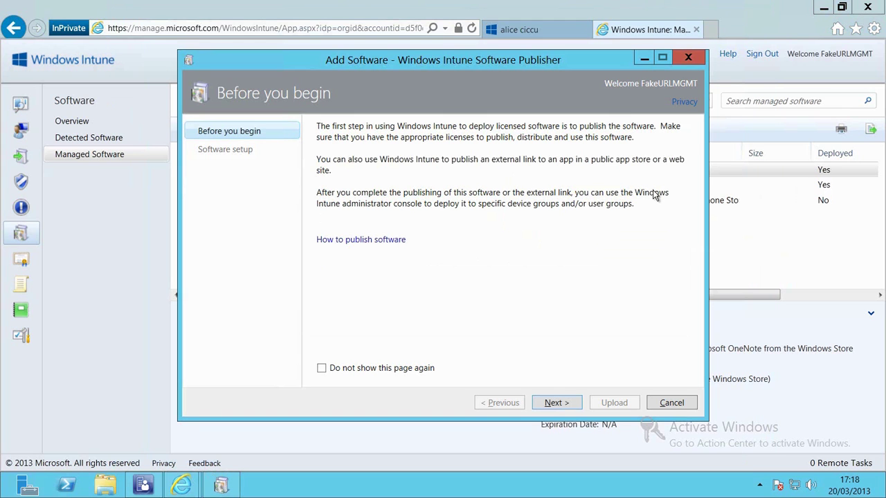
- Choose 'Windows app package (*.appx file)' as the file type and select TechNetUK.appx as the setup file
{"action": "left_click", "coordinate": [570, 407]}
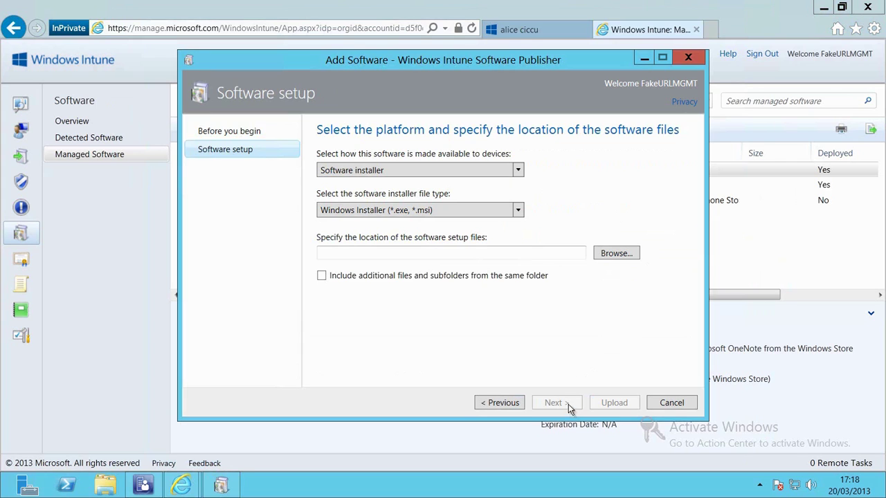
{"action": "left_click", "coordinate": [519, 210]}
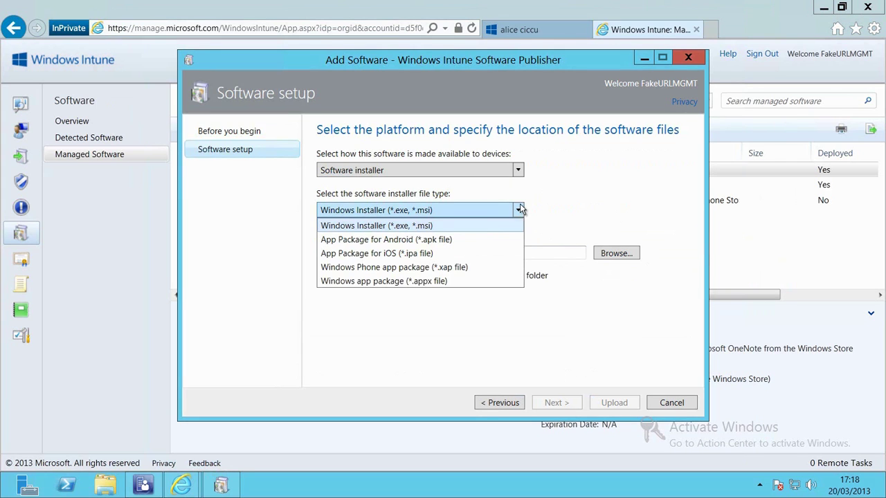
{"action": "left_click", "coordinate": [451, 283]}
{"action": "left_click", "coordinate": [604, 253]}
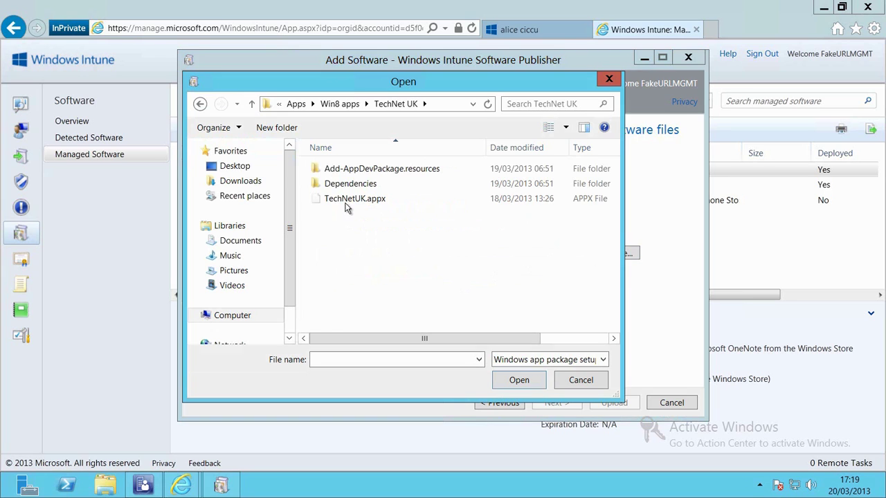
{"action": "left_click", "coordinate": [348, 200]}
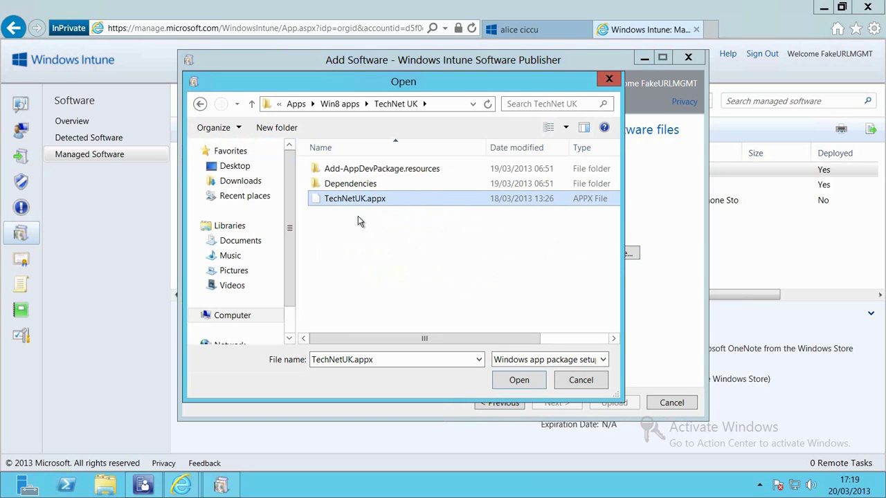
{"action": "left_click", "coordinate": [521, 384]}
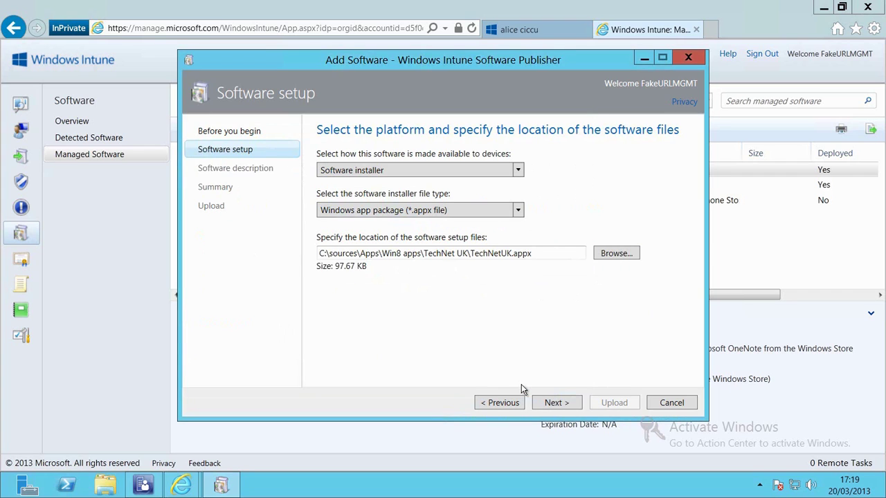
- On the software description page, enter TechNet UK as the publisher
{"action": "left_click", "coordinate": [556, 404]}
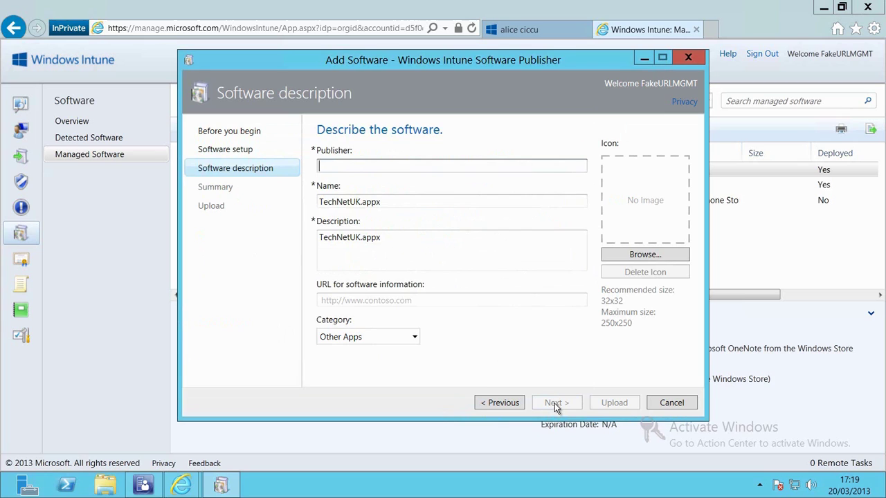
{"action": "type", "text": "TechNEt"}
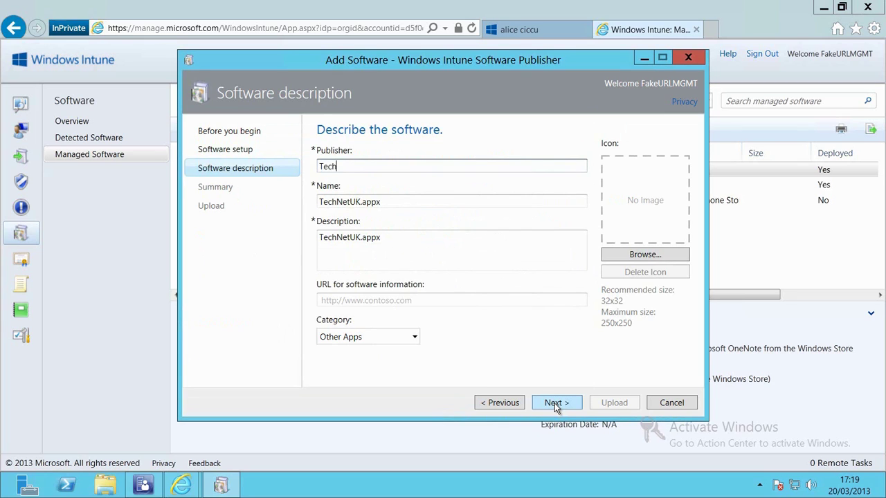
{"action": "key", "text": "BackSpace"}
{"action": "key", "text": "BackSpace"}
{"action": "key", "text": "BackSpace"}
{"action": "type", "text": "et UK"}
{"action": "key", "text": "Tab"}
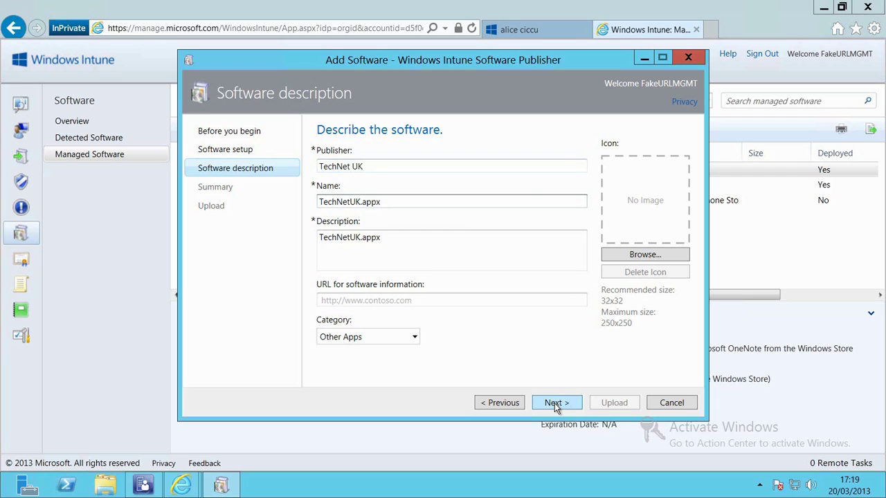
{"action": "key", "text": "shift+Tab"}
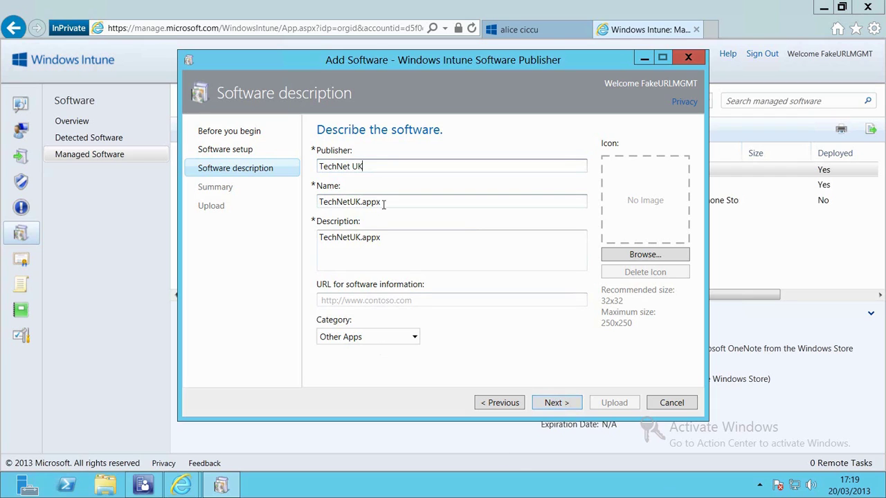
- Name the app TechNet UK with description 'The TechNet UK News App' and category Books & Reference
{"action": "left_click_drag", "start_coordinate": [384, 203], "coordinate": [265, 216]}
{"action": "type", "text": "Te"}
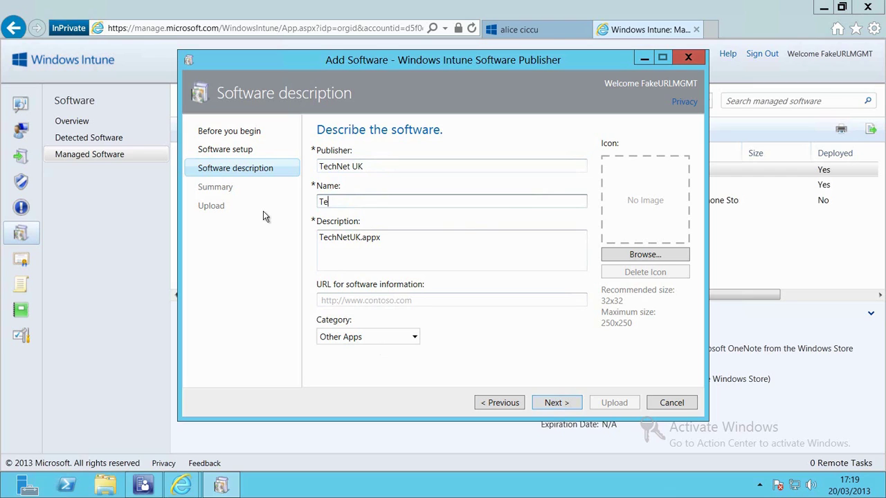
{"action": "type", "text": "chNet UK"}
{"action": "left_click_drag", "start_coordinate": [411, 249], "coordinate": [261, 249]}
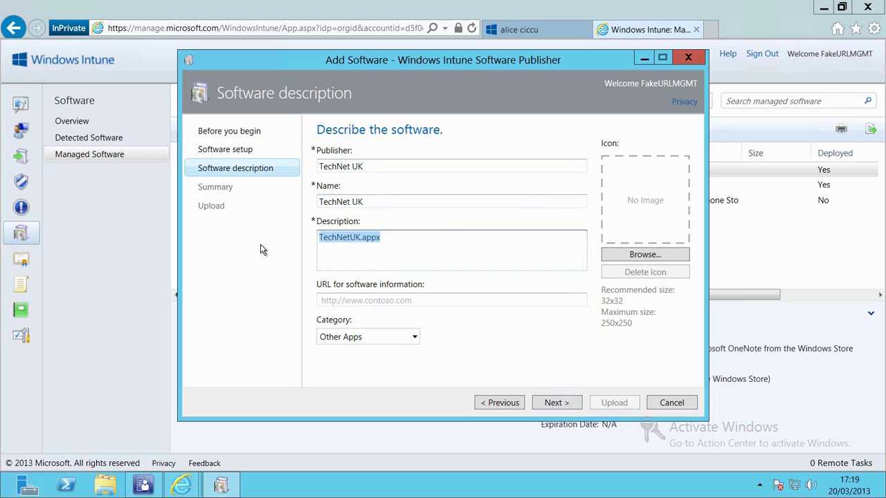
{"action": "type", "text": "The Tech"}
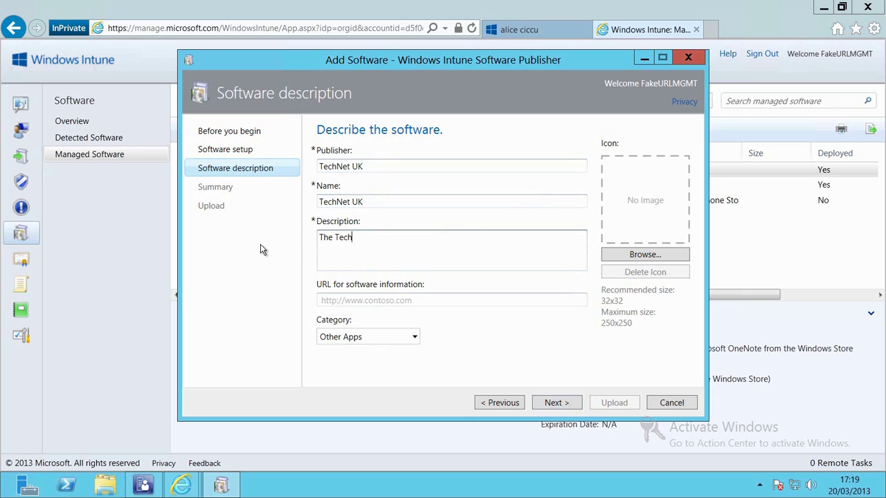
{"action": "type", "text": "Net UK News App"}
{"action": "left_click", "coordinate": [368, 338]}
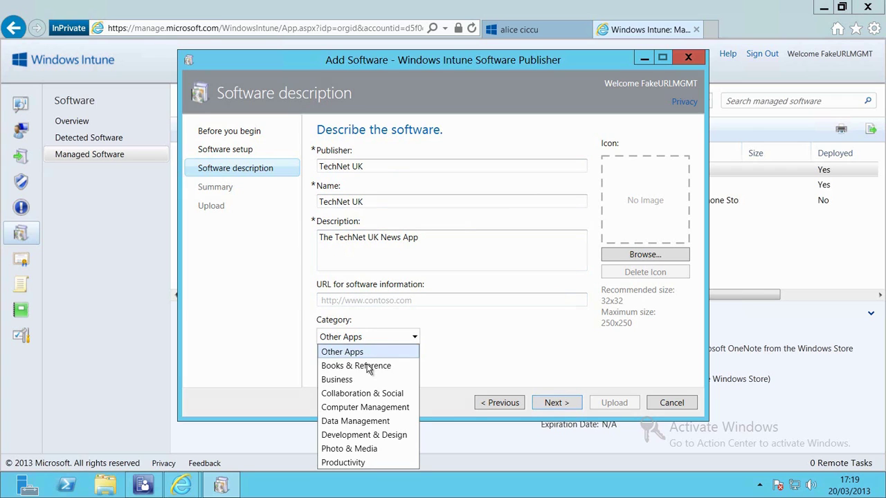
{"action": "left_click", "coordinate": [391, 369]}
{"action": "left_click", "coordinate": [571, 406]}
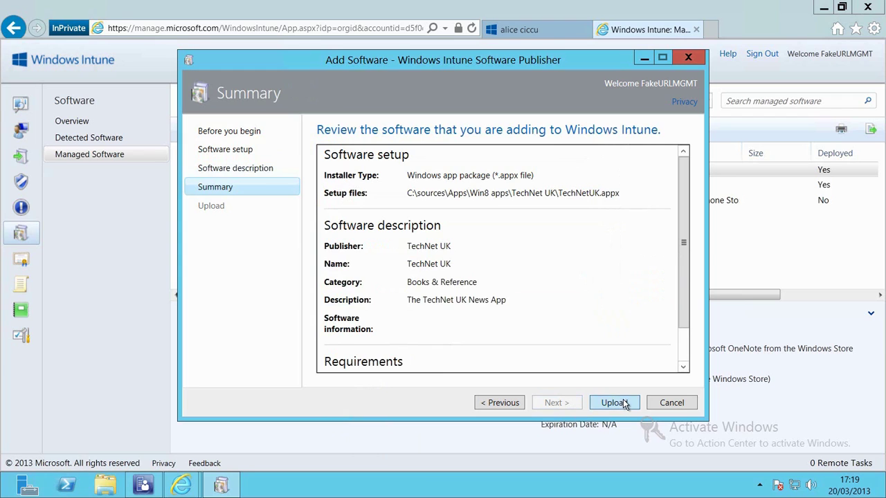
- Upload the TechNet UK app and close the publisher after the upload succeeds
{"action": "left_click", "coordinate": [623, 402]}
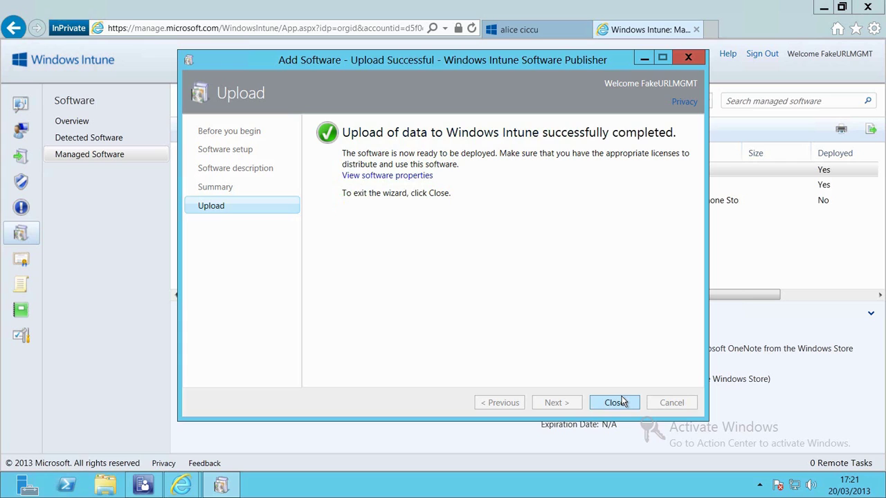
{"action": "left_click", "coordinate": [616, 403]}
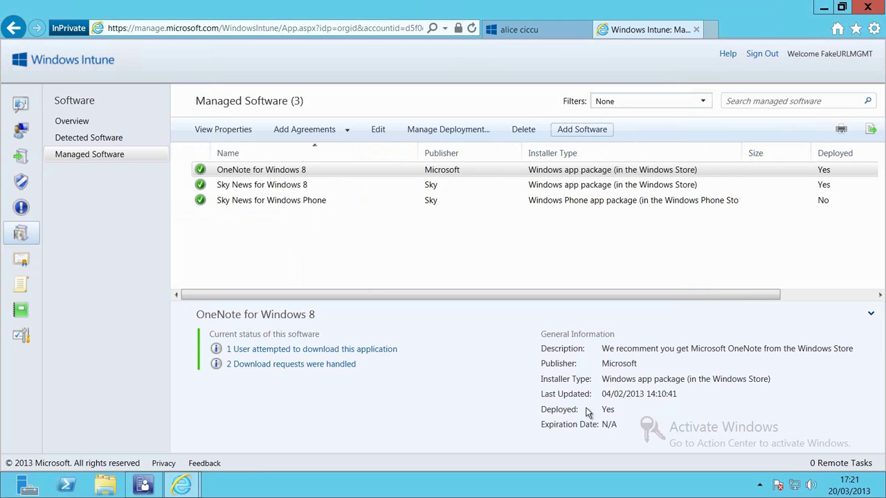
- Refresh Managed Software and deploy TechNet UK to All Users with Available Install approval
{"action": "left_click", "coordinate": [108, 156]}
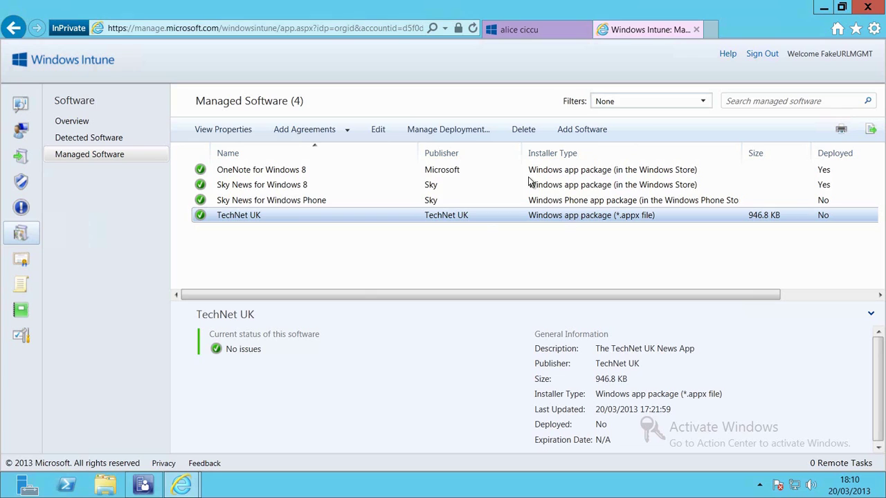
{"action": "left_click", "coordinate": [469, 131]}
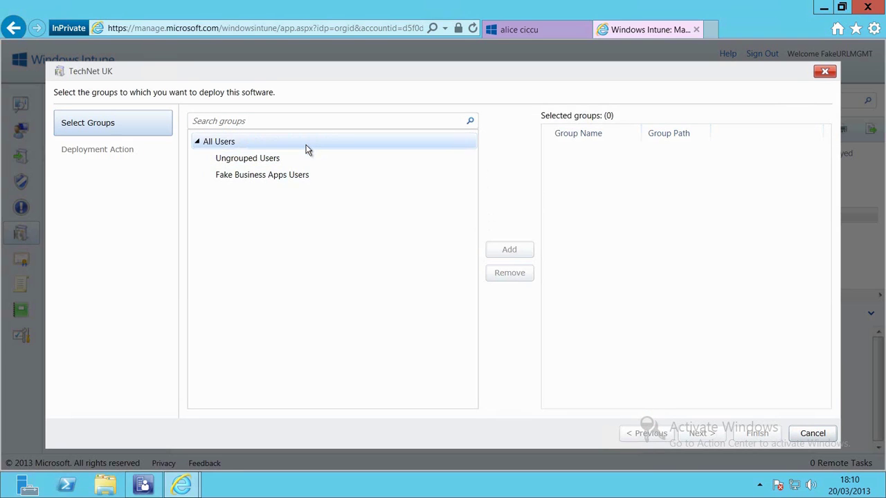
{"action": "left_click", "coordinate": [308, 146]}
{"action": "left_click", "coordinate": [520, 252]}
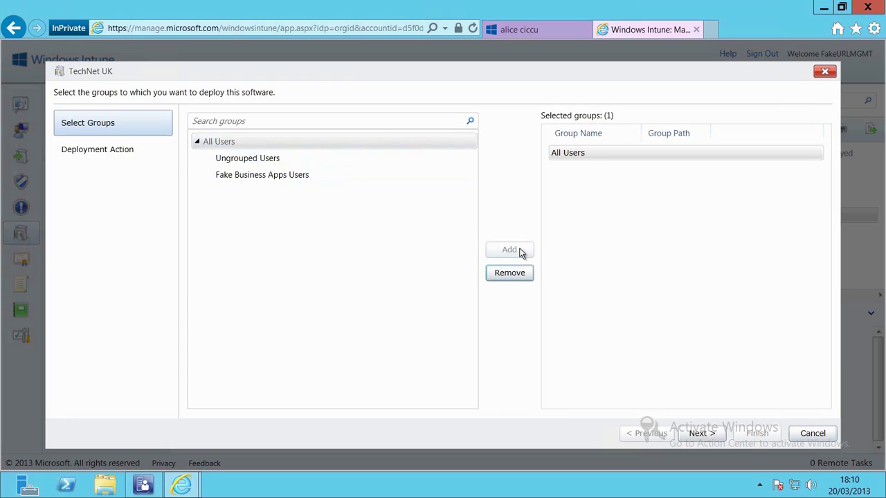
{"action": "left_click", "coordinate": [697, 437]}
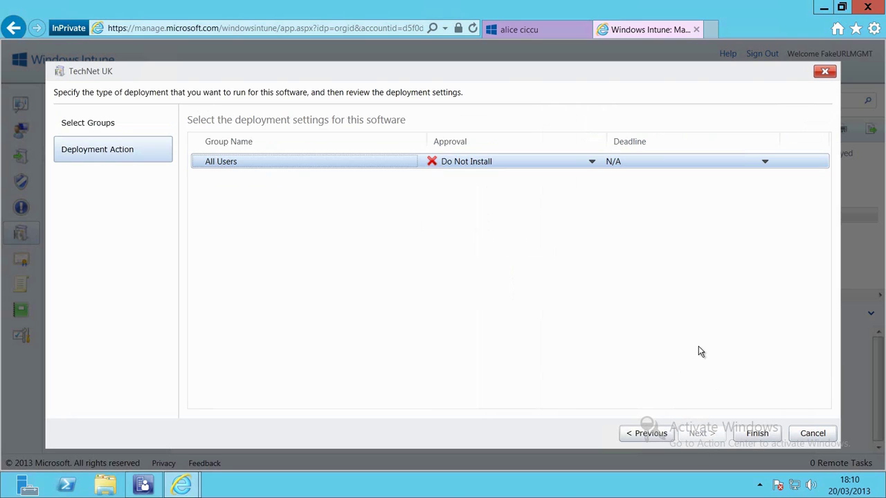
{"action": "left_click", "coordinate": [545, 162]}
{"action": "left_click", "coordinate": [485, 208]}
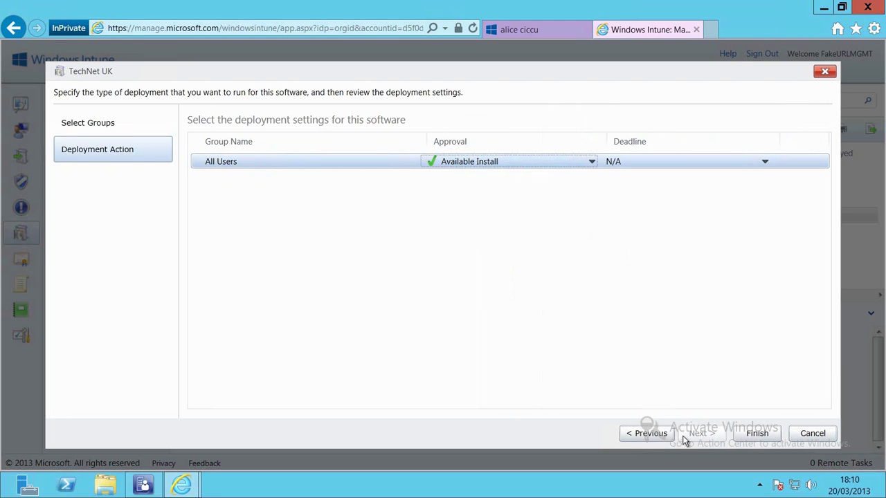
{"action": "left_click", "coordinate": [756, 434]}
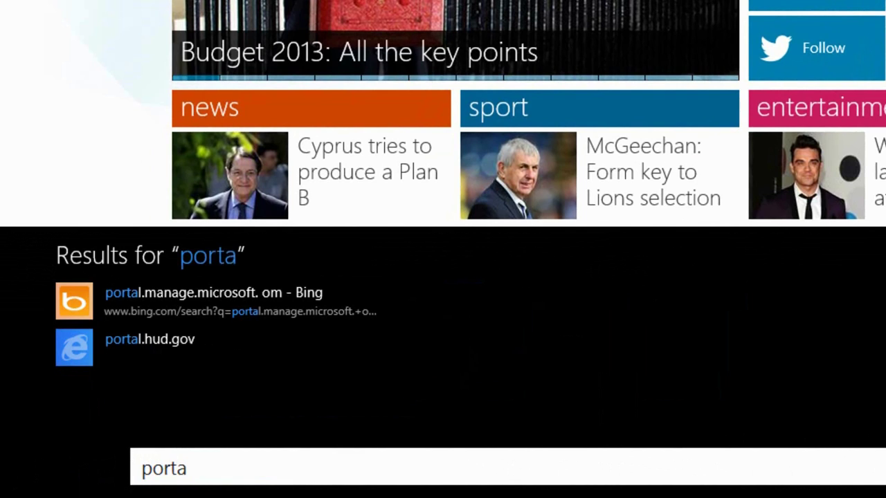
- Enter portal.manage.microsoft.com in the Internet Explorer address bar
{"action": "type", "text": "l.manag"}
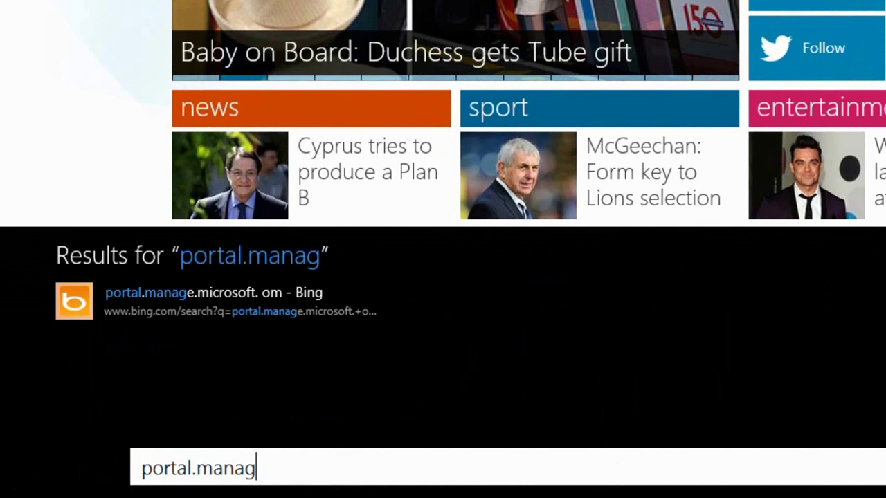
{"action": "type", "text": "e.micro"}
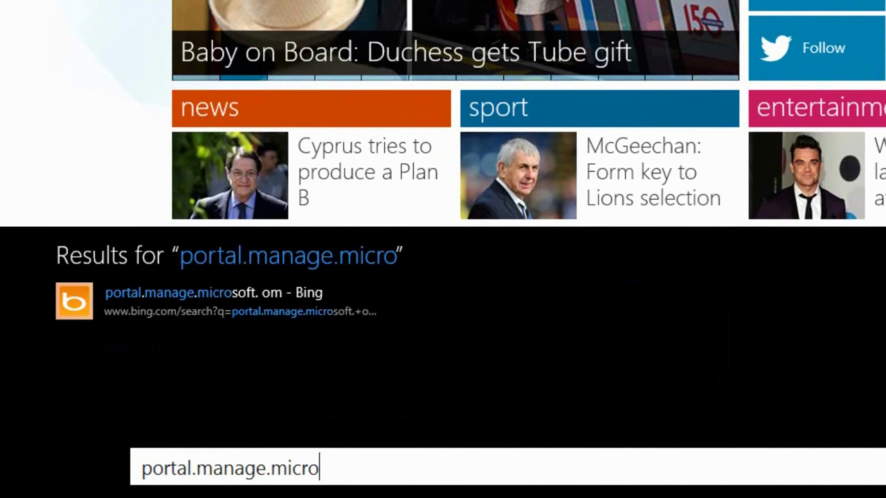
{"action": "type", "text": "soft.com"}
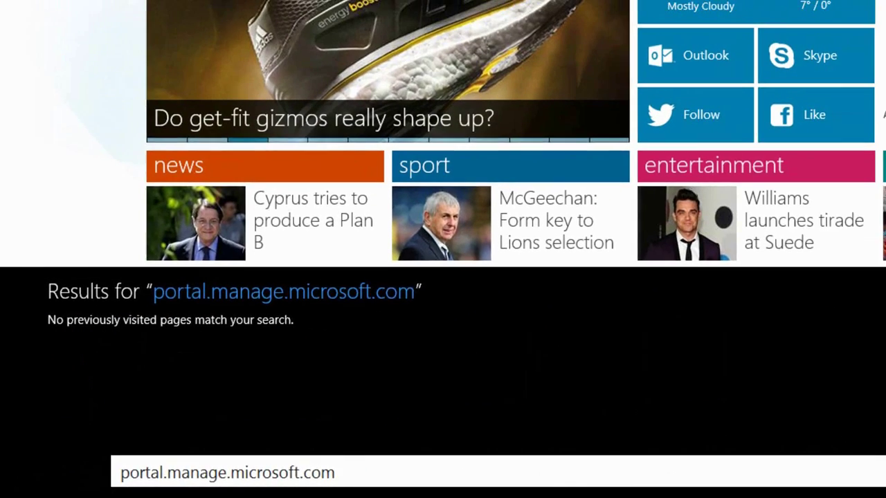
- Load the company portal and sign in with the user's ID and password
{"action": "key", "text": "Return"}
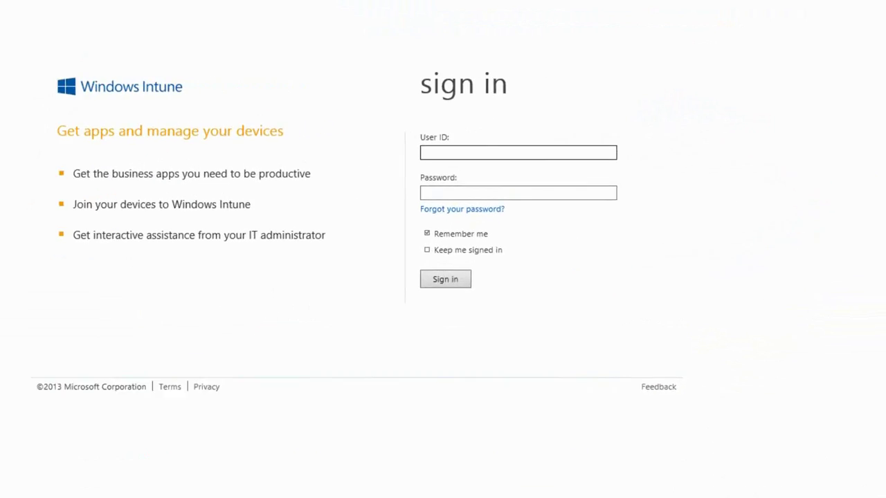
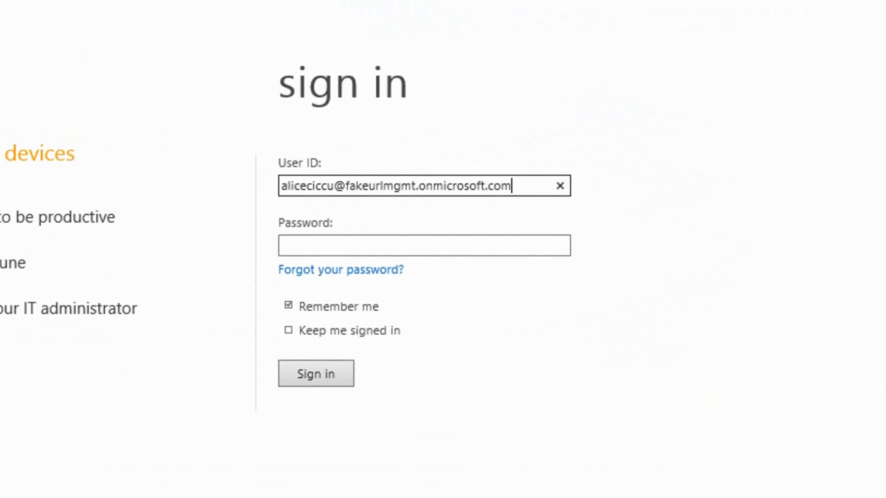
{"action": "key", "text": "Tab"}
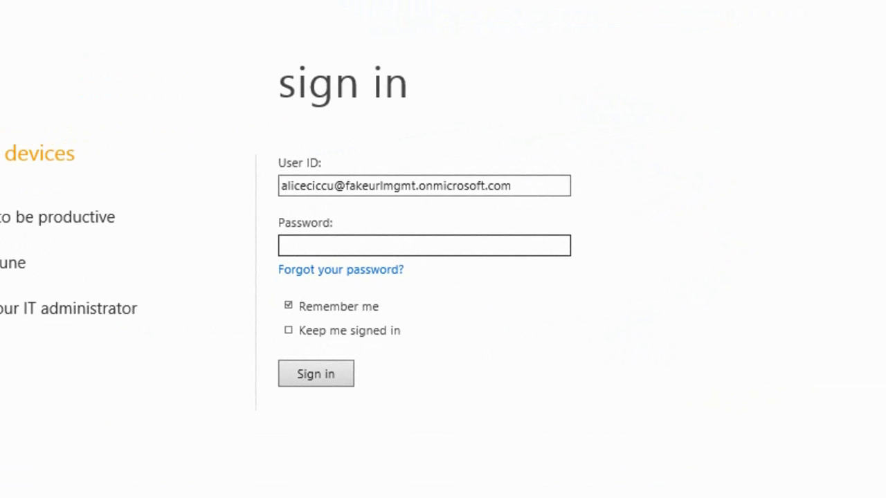
{"action": "type", "text": "•••••••"}
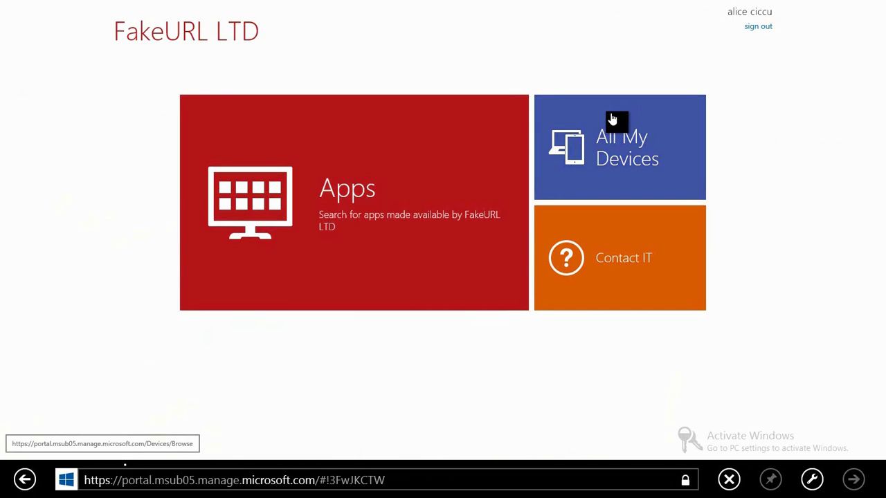
- Under All My Devices, download the enrollment software Windows_Intune_Setup.exe
{"action": "left_click", "coordinate": [613, 120]}
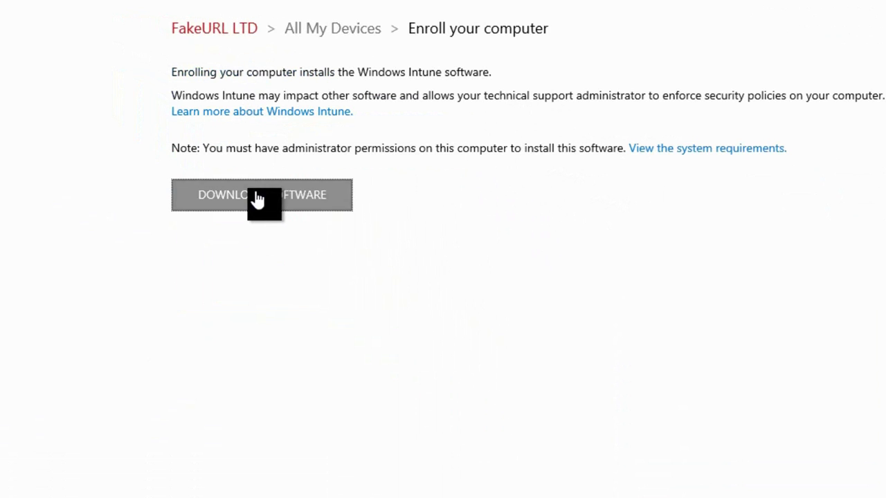
{"action": "left_click", "coordinate": [221, 173]}
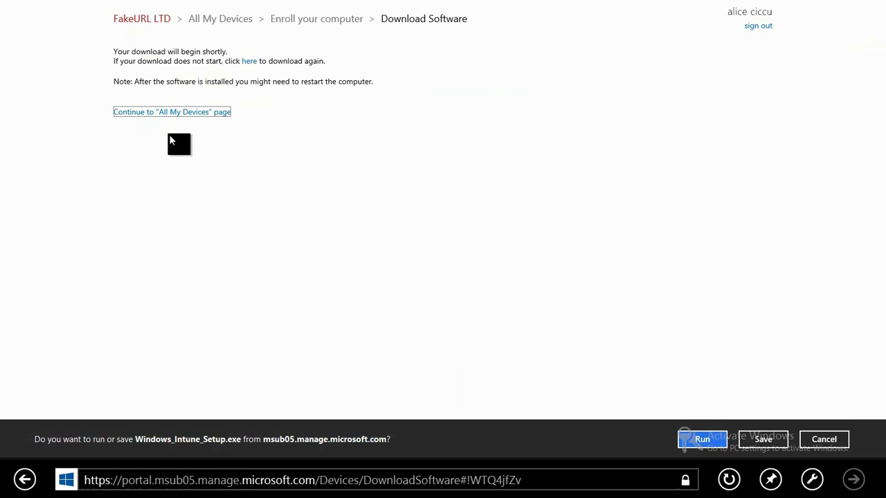
- Run the downloaded Windows_Intune_Setup.exe and sign in with the account password
{"action": "left_click", "coordinate": [701, 440]}
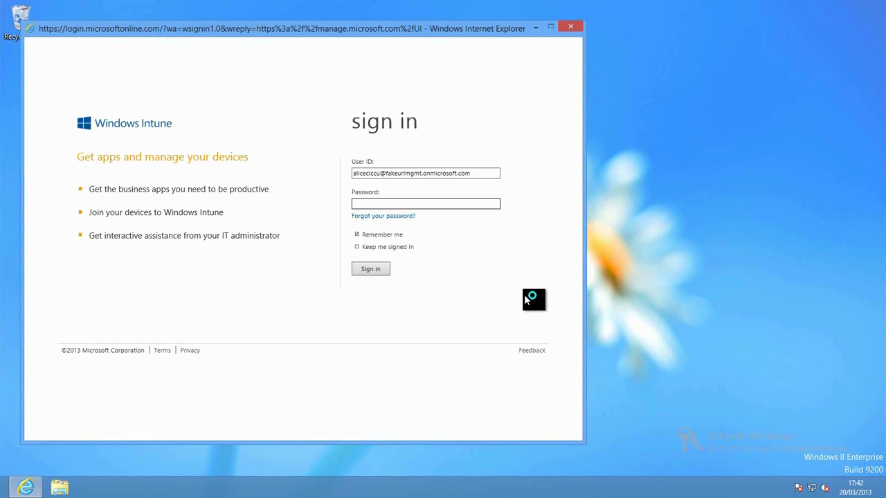
{"action": "type", "text": "•••••••••"}
{"action": "key", "text": "Return"}
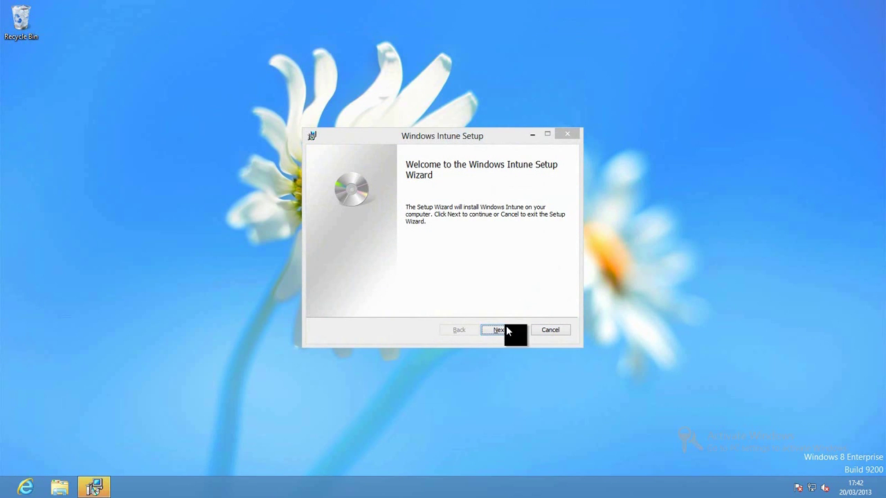
- Start the installation, approve the UAC prompt with the administrator password, and finish the wizard
{"action": "left_click", "coordinate": [504, 329]}
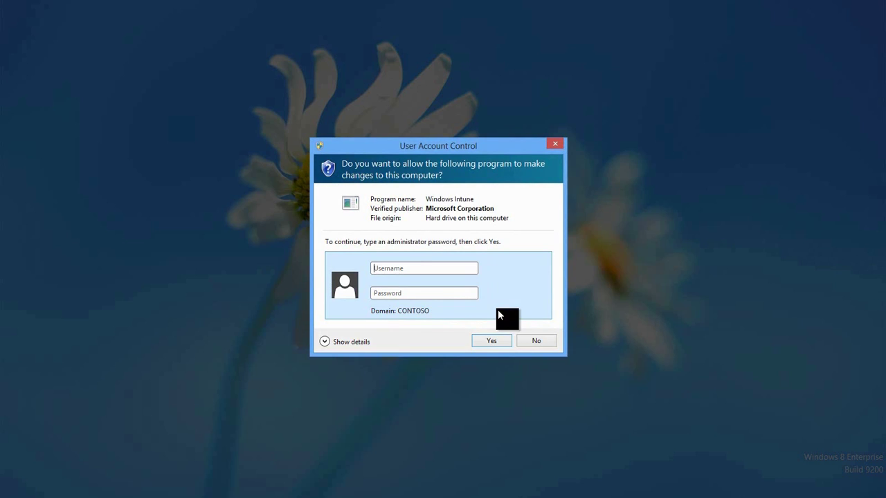
{"action": "type", "text": "administratorPa$$w0rd"}
{"action": "key", "text": "Return"}
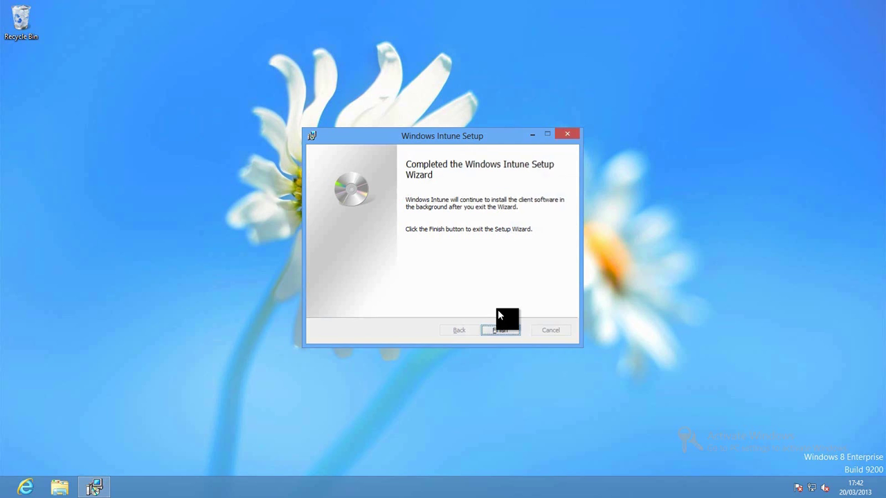
{"action": "key", "text": "Return"}
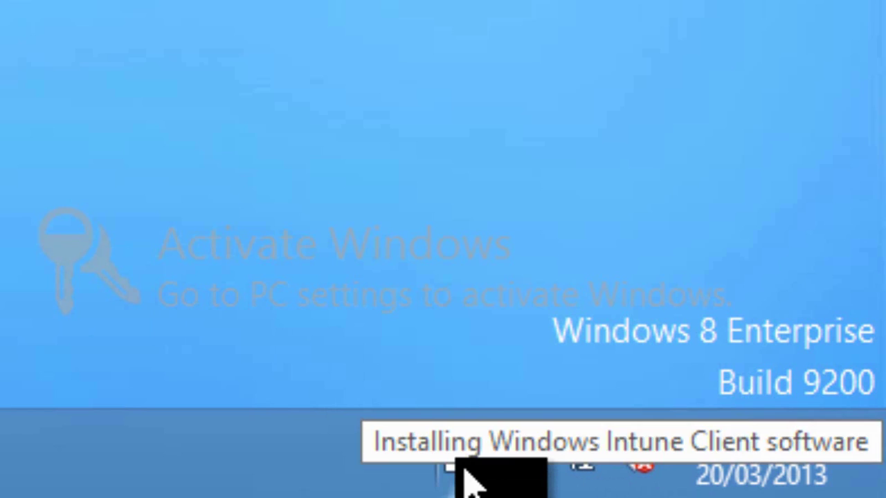
- Open Company Portal from the Intune tray icon and sign in with the saved account's password
{"action": "right_click", "coordinate": [465, 474]}
{"action": "left_click", "coordinate": [536, 441]}
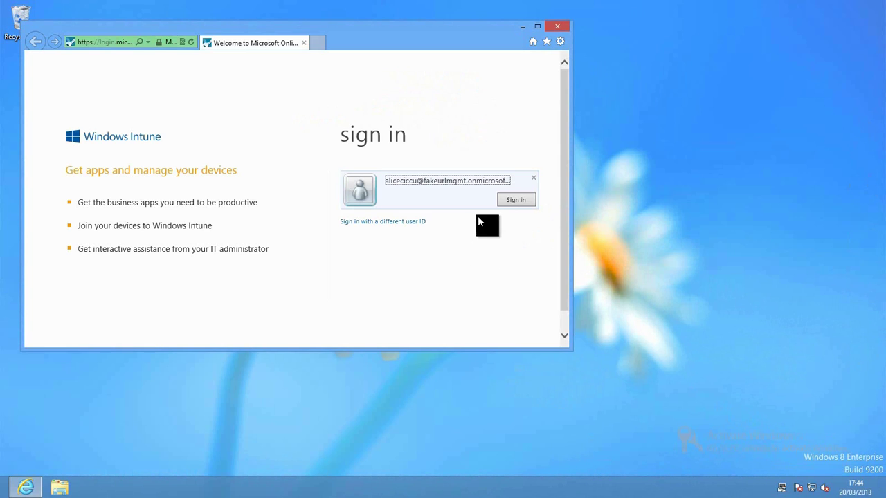
{"action": "left_click", "coordinate": [503, 205]}
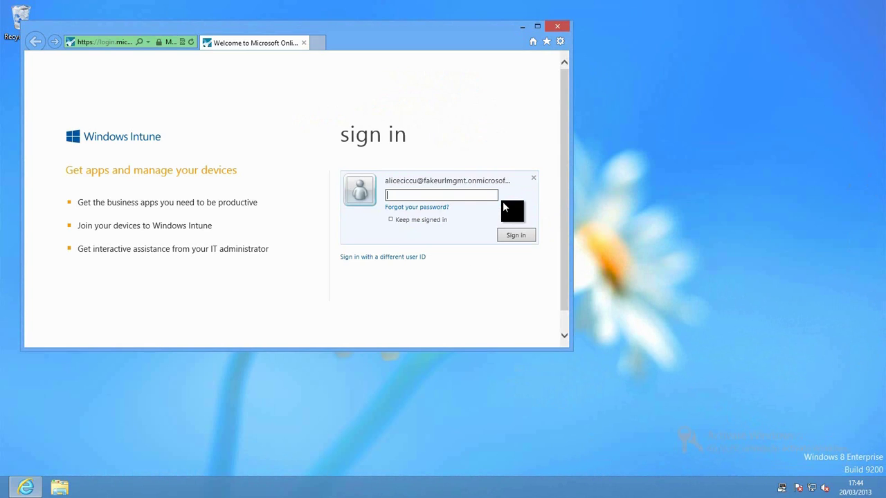
{"action": "type", "text": "•••••••••"}
{"action": "key", "text": "Return"}
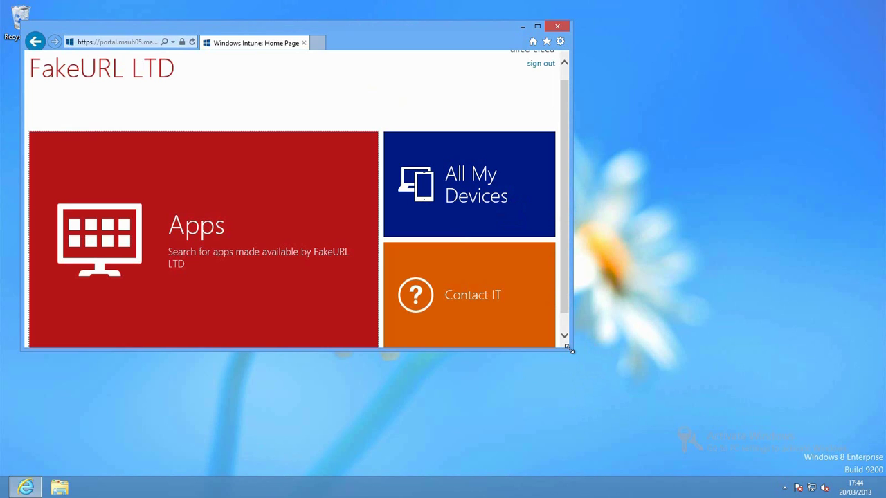
- Enlarge the browser, view the Apps tile, and go to the Company Portal app in the Windows Store
{"action": "left_click_drag", "start_coordinate": [571, 350], "coordinate": [571, 400]}
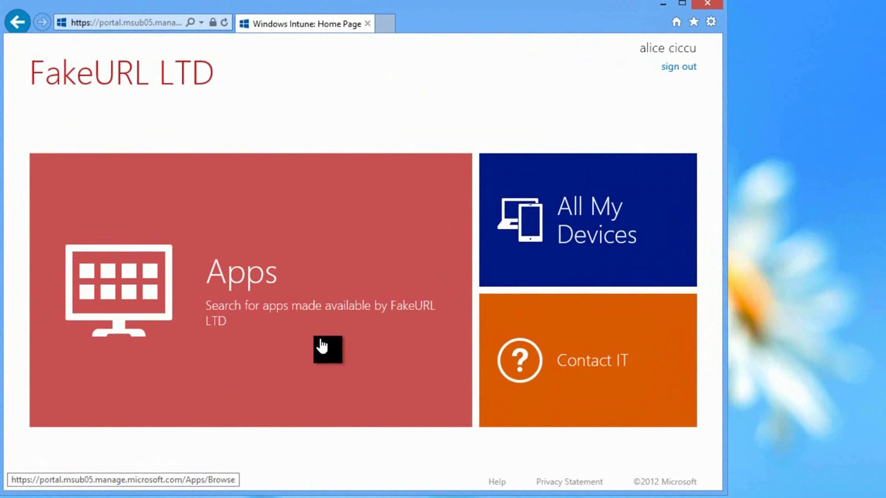
{"action": "left_click", "coordinate": [322, 346]}
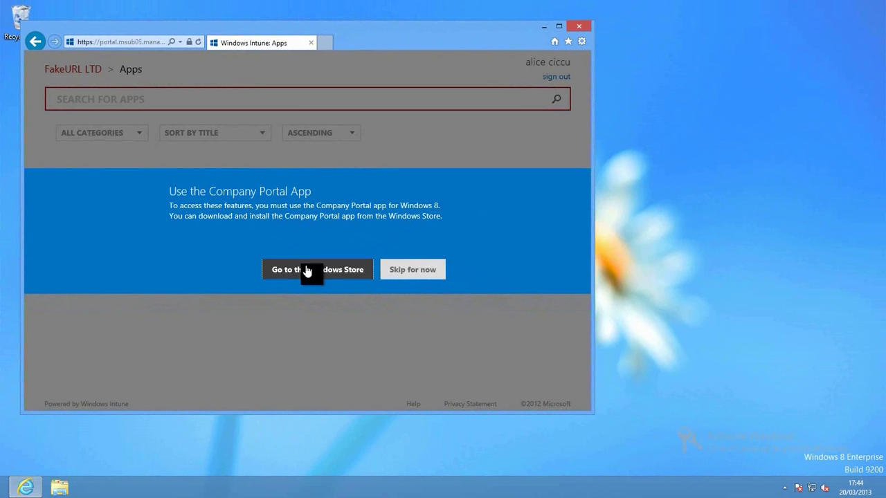
{"action": "left_click", "coordinate": [306, 270]}
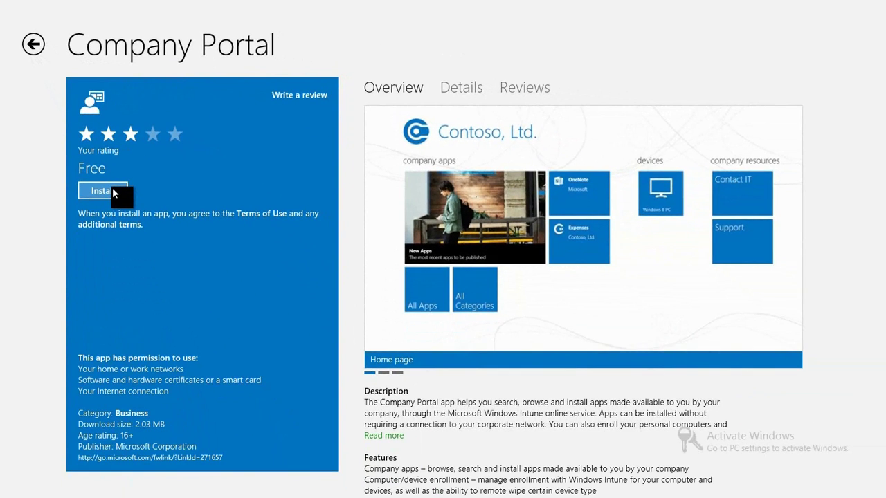
- Install the free Company Portal app from the Store and go back to the Start screen
{"action": "left_click", "coordinate": [112, 191]}
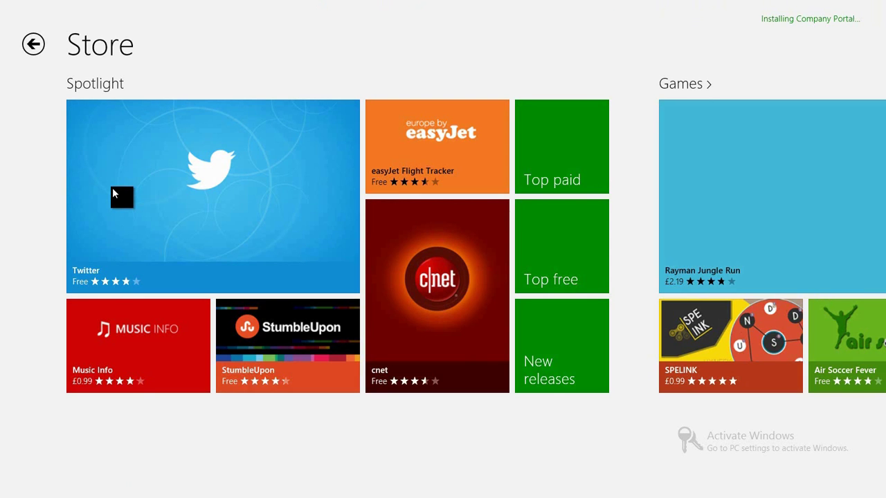
{"action": "key", "text": "super"}
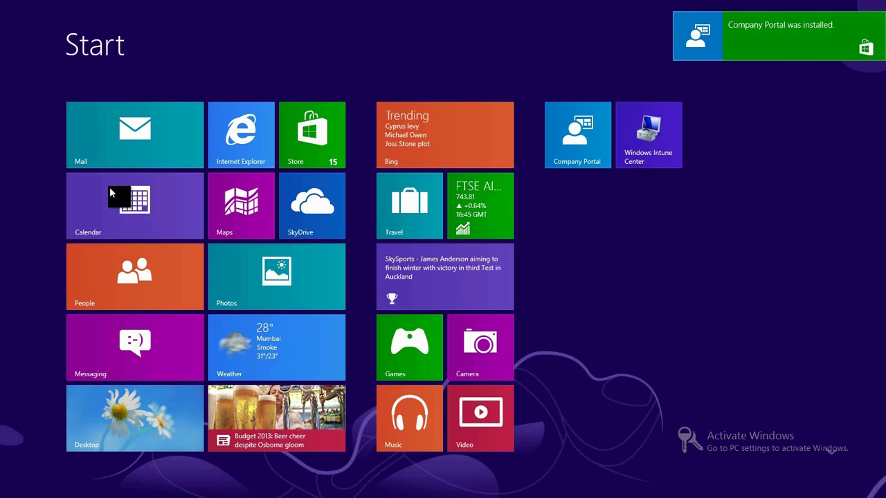
- Launch the Company Portal tile and sign in with the organizational account password
{"action": "left_click", "coordinate": [563, 154]}
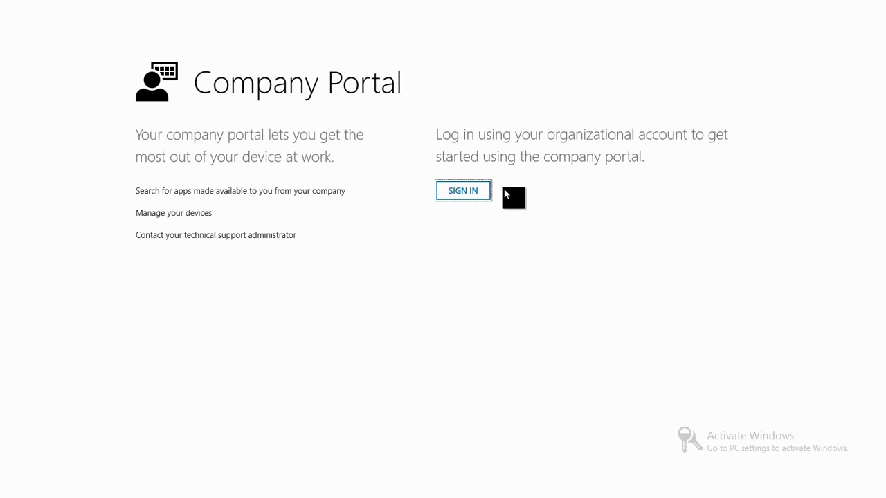
{"action": "left_click", "coordinate": [457, 191]}
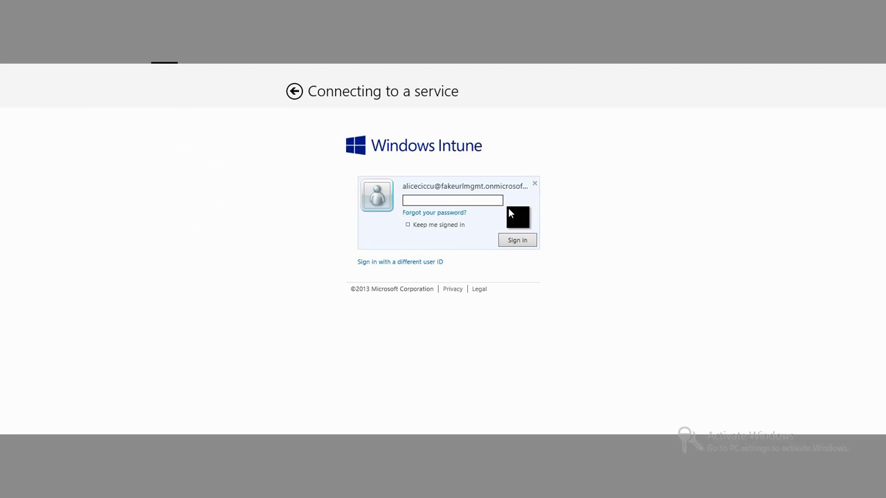
{"action": "type", "text": "•••••"}
{"action": "type", "text": "1"}
{"action": "key", "text": "Return"}
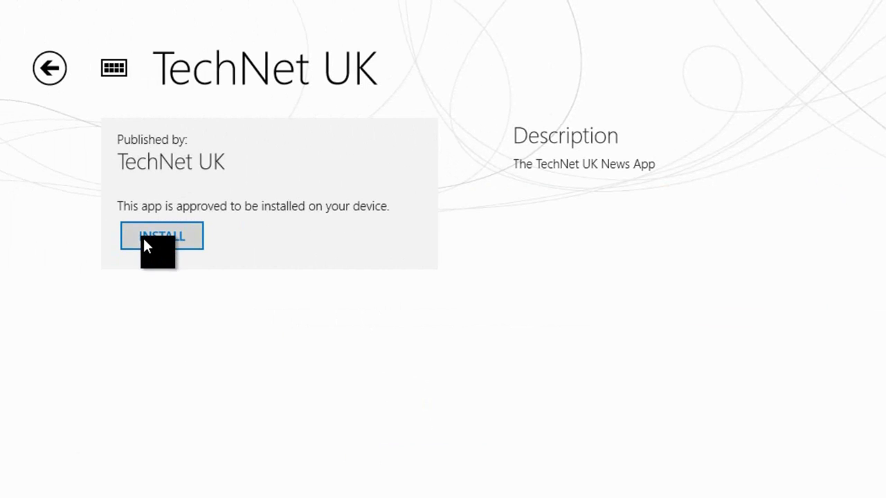
- Start installing the TechNet UK app from its Company Portal page
{"action": "left_click", "coordinate": [144, 240]}
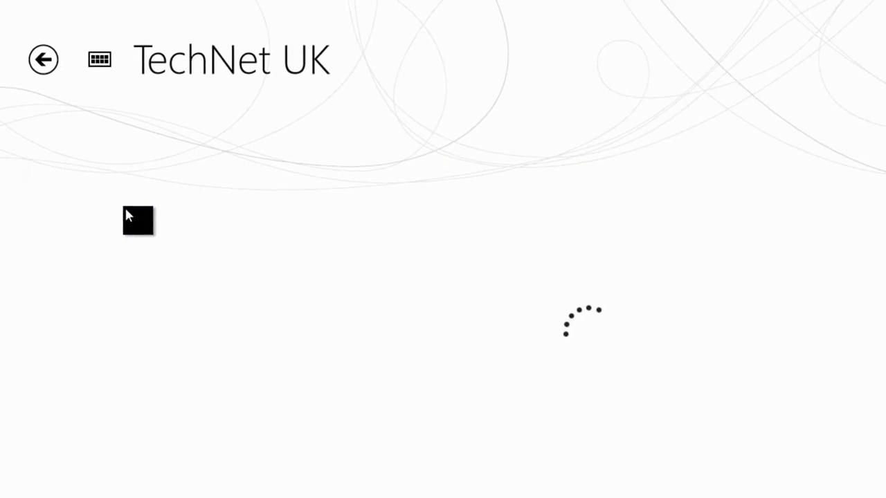